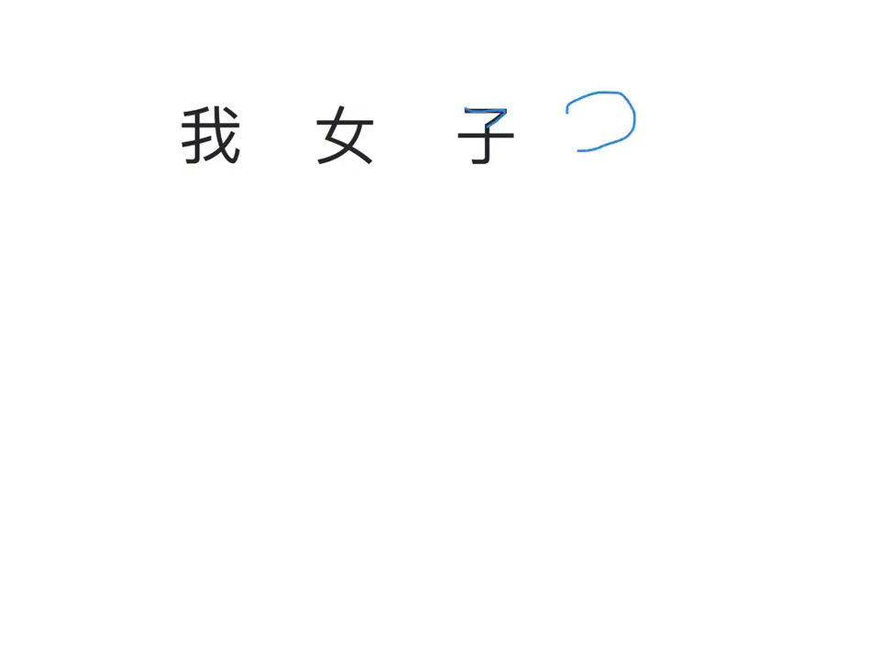
- Sketch the blue child's face, curved body, outstretched arms and head, and trace the top of 子
mouse_move(567, 122)
left_mouse_down()
mouse_move(573, 142)
mouse_move(609, 172)
mouse_move(599, 220)
mouse_move(547, 209)
left_mouse_up()
mouse_move(586, 154)
left_mouse_down()
mouse_move(597, 184)
mouse_move(587, 212)
mouse_move(545, 211)
mouse_move(601, 188)
left_mouse_up()
mouse_move(523, 160)
left_mouse_down()
mouse_move(591, 170)
mouse_move(652, 153)
left_mouse_up()
left_click_drag(572, 130, 596, 128)
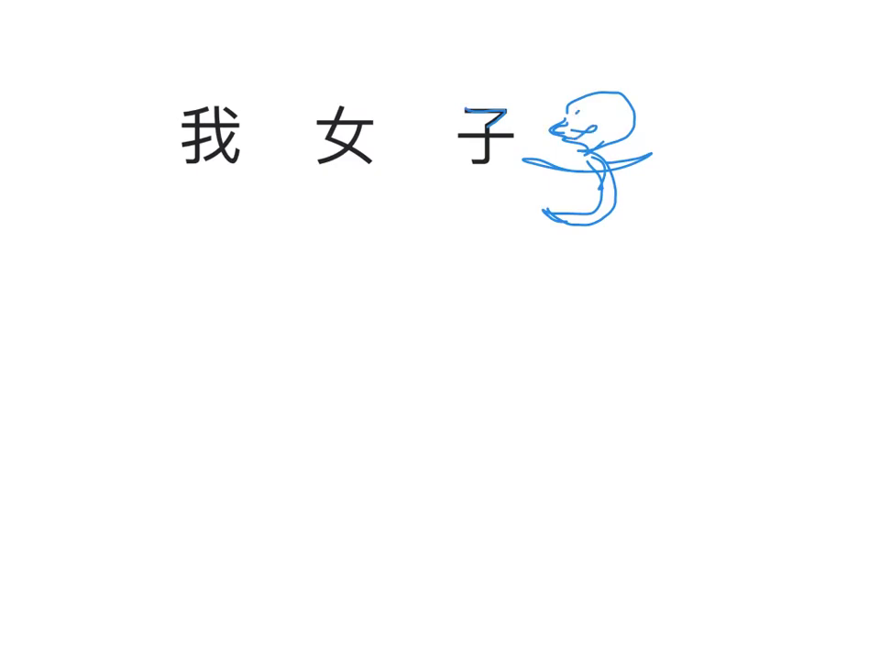
mouse_move(573, 93)
left_mouse_down()
mouse_move(612, 146)
mouse_move(597, 150)
left_mouse_up()
mouse_move(472, 108)
left_mouse_down()
mouse_move(515, 104)
mouse_move(486, 125)
mouse_move(514, 106)
mouse_move(475, 166)
left_mouse_up()
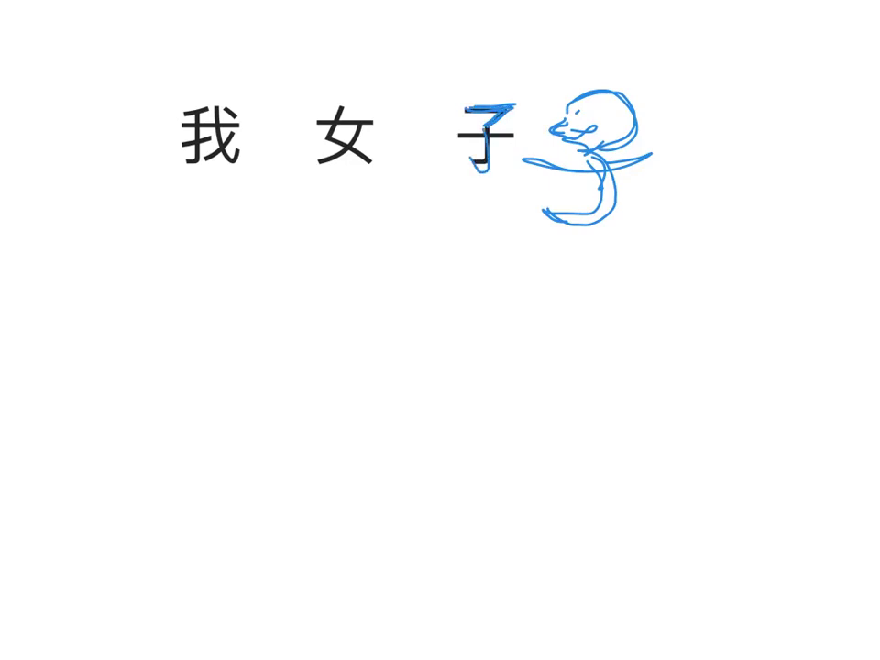